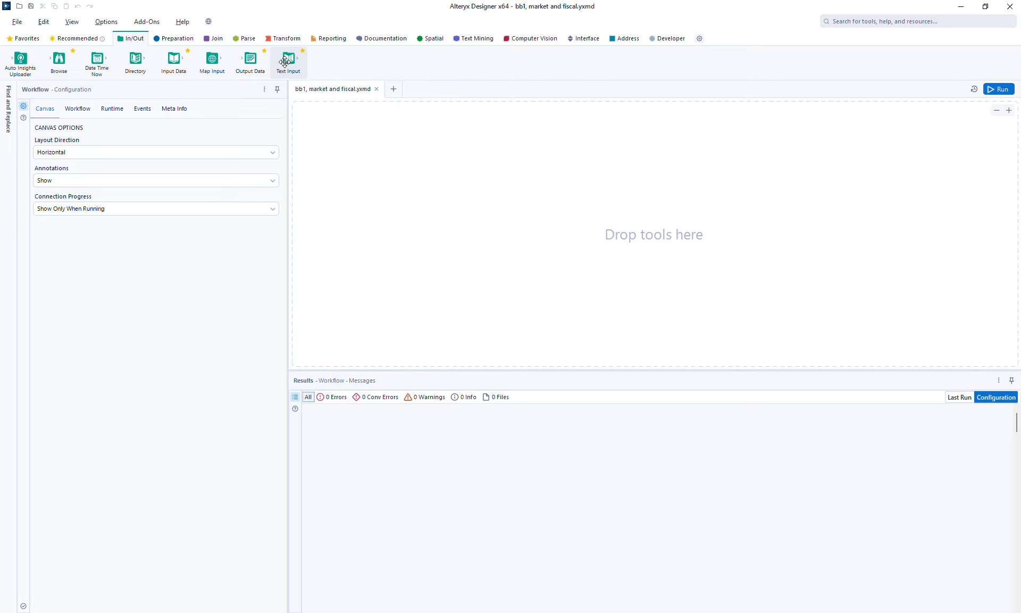
# Add a Text Input tool to the canvas with columns market and FY, entering ID and FY23 in the first row.
pyautogui.moveTo(285, 62); pyautogui.dragTo(366, 161)
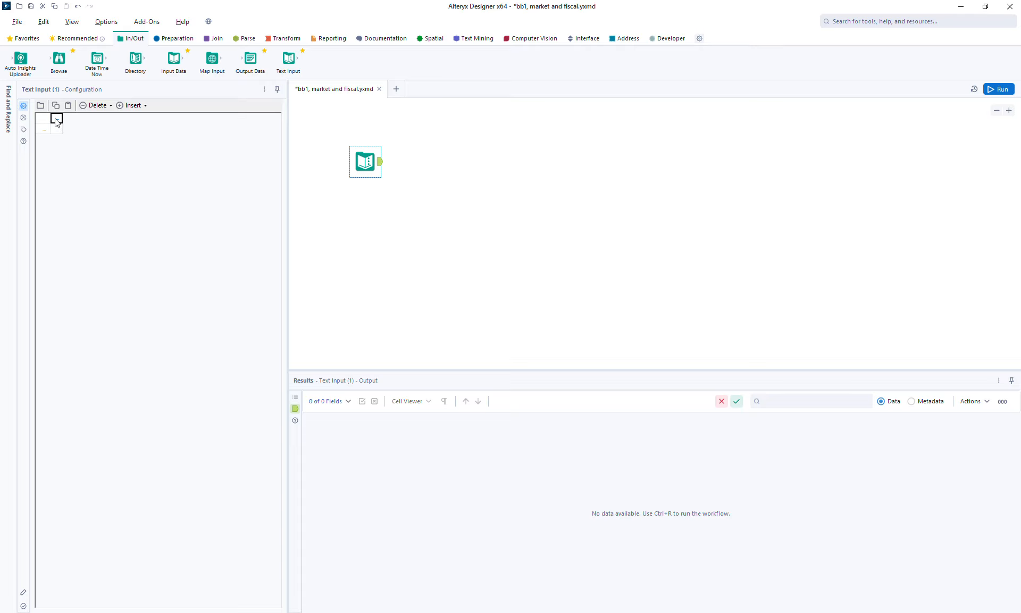
pyautogui.write('market')
pyautogui.click(56, 130)
pyautogui.write('ID')
pyautogui.click(93, 121)
pyautogui.write('FY')
pyautogui.click(94, 134)
pyautogui.write('FY23')
# Add two more rows to the Text Input table: ID with FY24 and ID with FY25.
pyautogui.click(63, 140)
pyautogui.write('ID')
pyautogui.click(103, 143)
pyautogui.write('F')
pyautogui.click(62, 153)
pyautogui.write('ID')
pyautogui.click(88, 154)
pyautogui.write('FY25')
# Add a sal column to the Text Input table with the values 123, 234 and 345.
pyautogui.click(118, 117)
pyautogui.write('v')
pyautogui.write('sal')
pyautogui.click(127, 132)
pyautogui.write('123')
pyautogui.click(125, 142)
pyautogui.write('23')
pyautogui.click(124, 156)
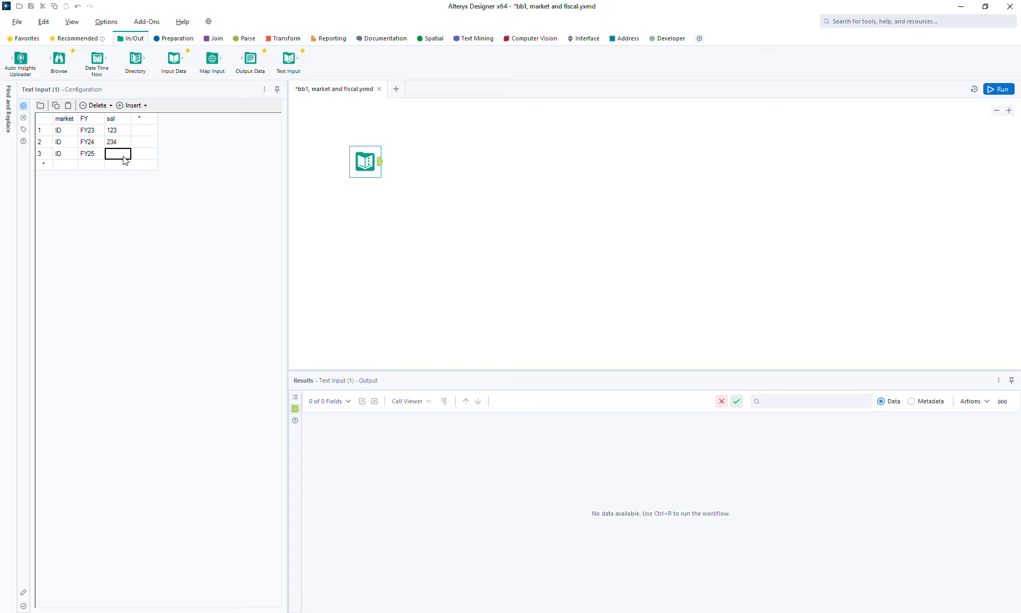
pyautogui.write('234')
pyautogui.press('BackSpace')
pyautogui.press('BackSpace')
pyautogui.press('BackSpace')
pyautogui.write('345')
# Run the workflow and view the output data of the Text Input tool.
pyautogui.click(398, 230)
pyautogui.click(364, 159)
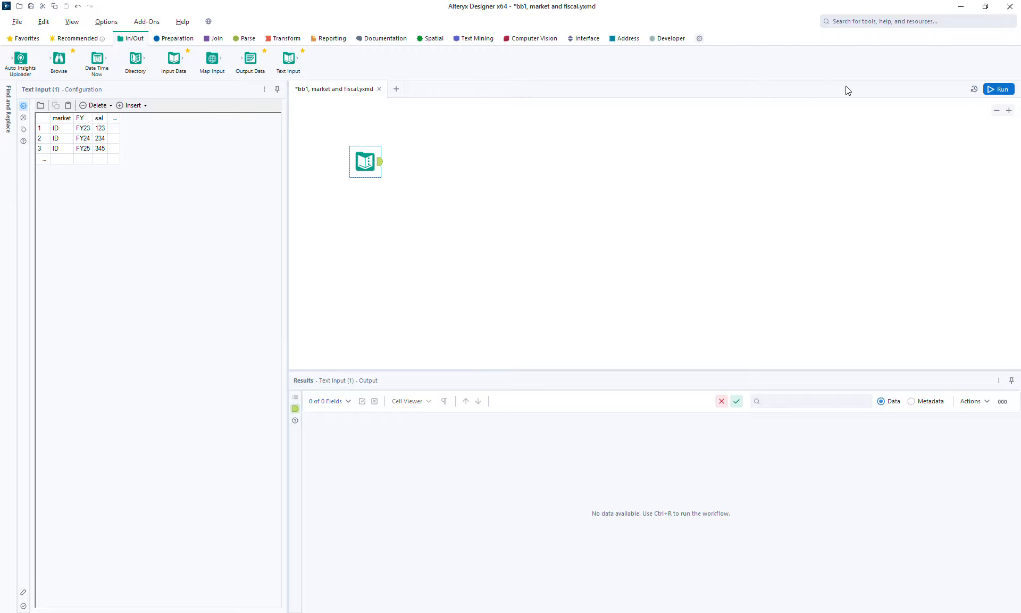
pyautogui.click(992, 89)
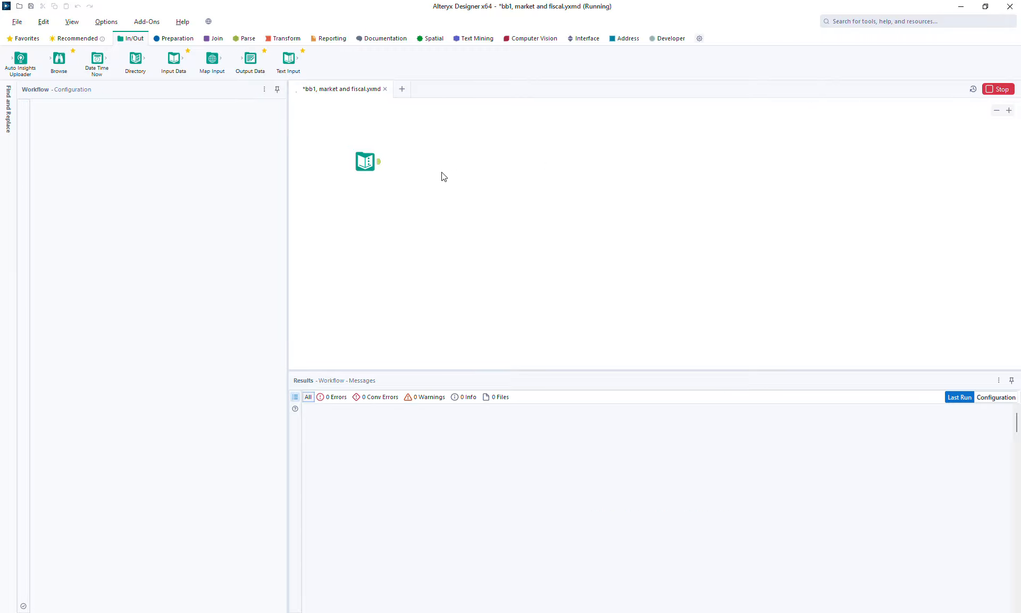
pyautogui.click(380, 166)
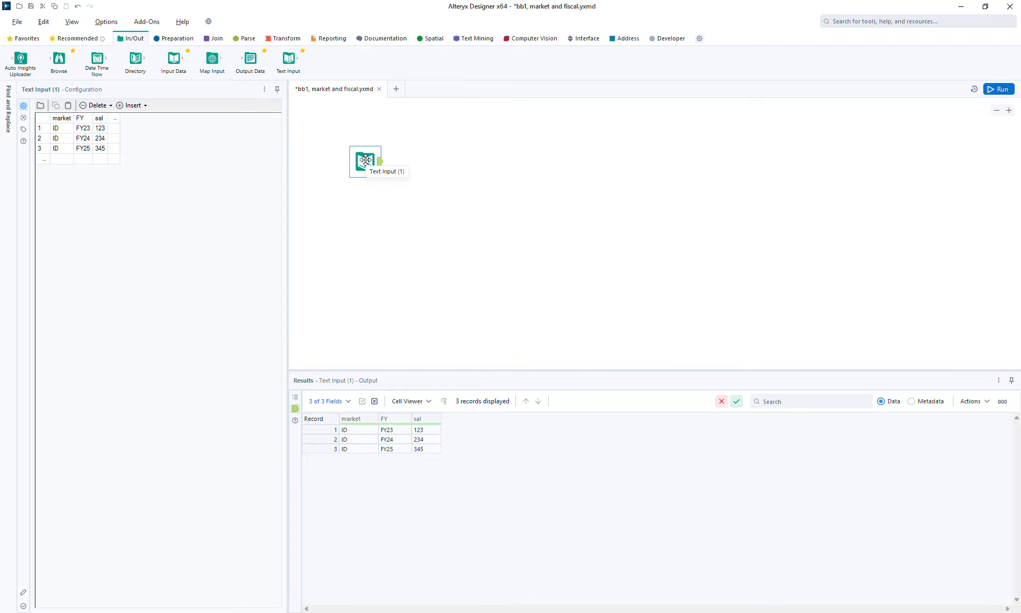
# Duplicate the Text Input tool and place the copy below the original on the canvas.
pyautogui.hotkey('ctrl', 'c')
pyautogui.hotkey('ctrl', 'v')
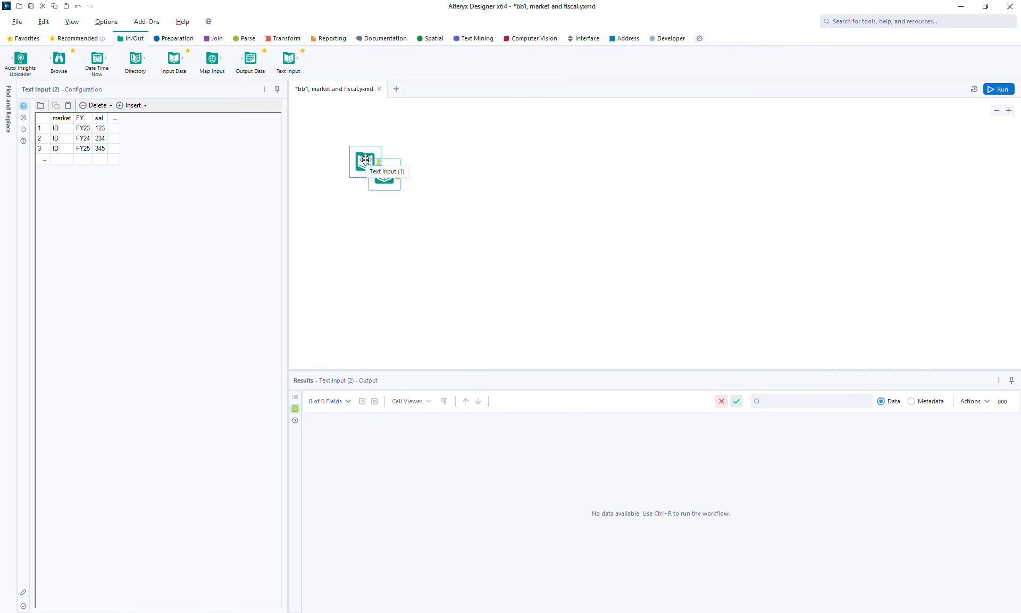
pyautogui.moveTo(380, 178); pyautogui.dragTo(367, 222)
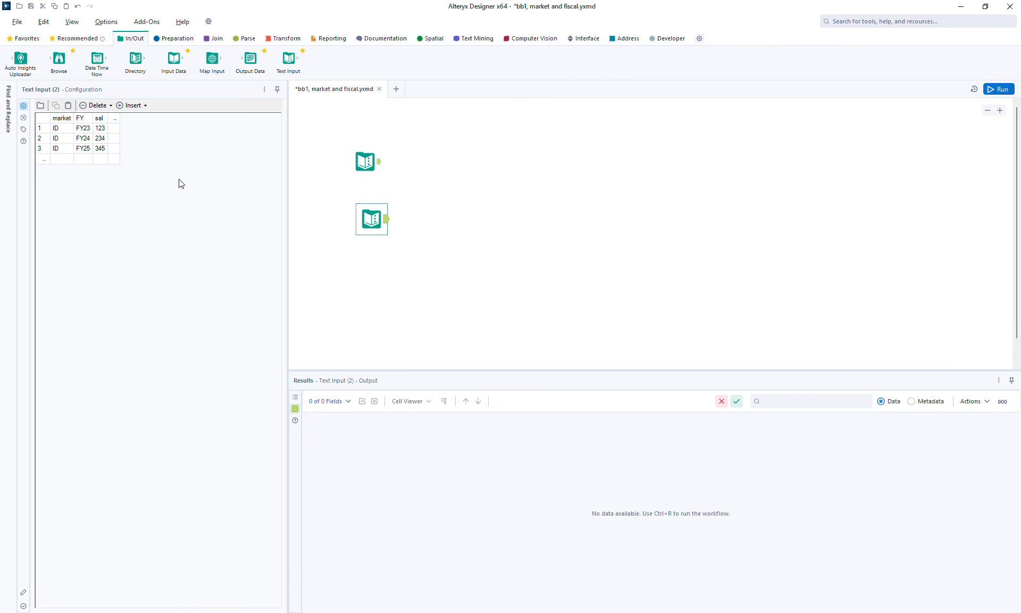
# Set the market value to ML in all three rows of the copied Text Input.
pyautogui.click(61, 129)
pyautogui.write('M')
pyautogui.click(60, 140)
pyautogui.write('ML')
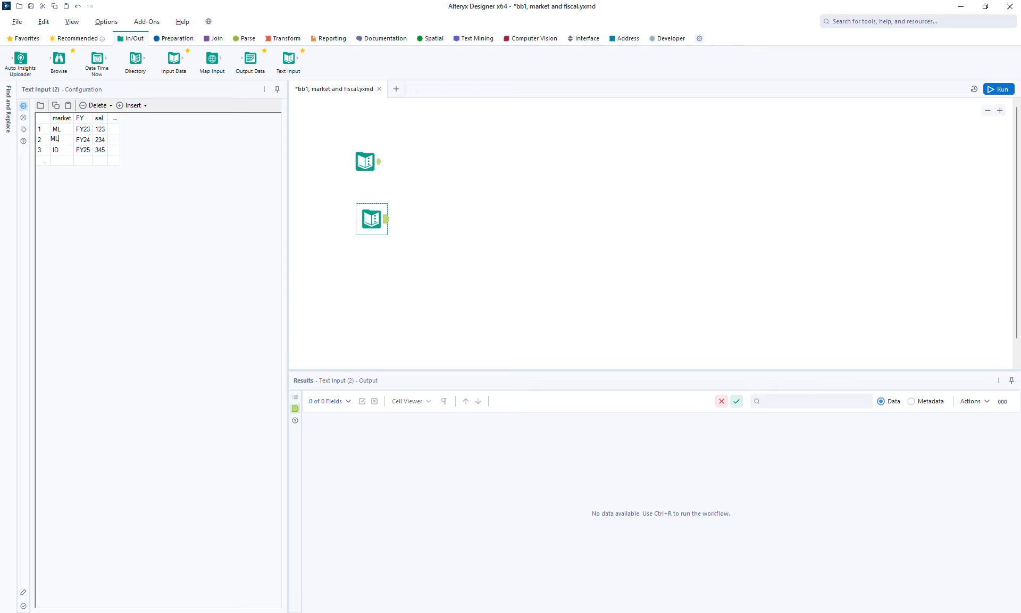
pyautogui.click(62, 152)
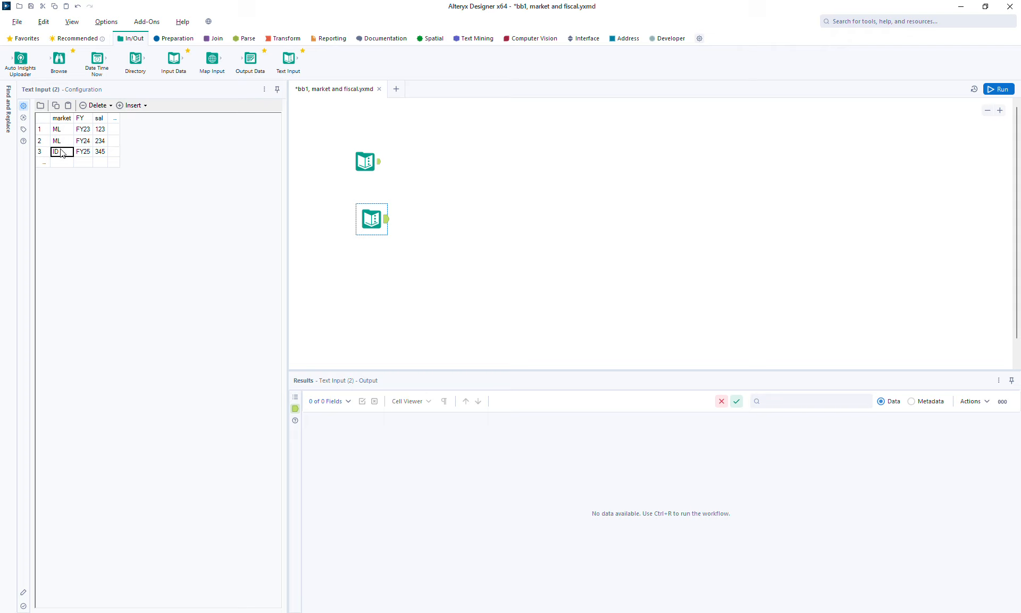
pyautogui.write('ML')
# Set the sal values of the ML table to 111, 222 and 333.
pyautogui.click(104, 132)
pyautogui.write('111')
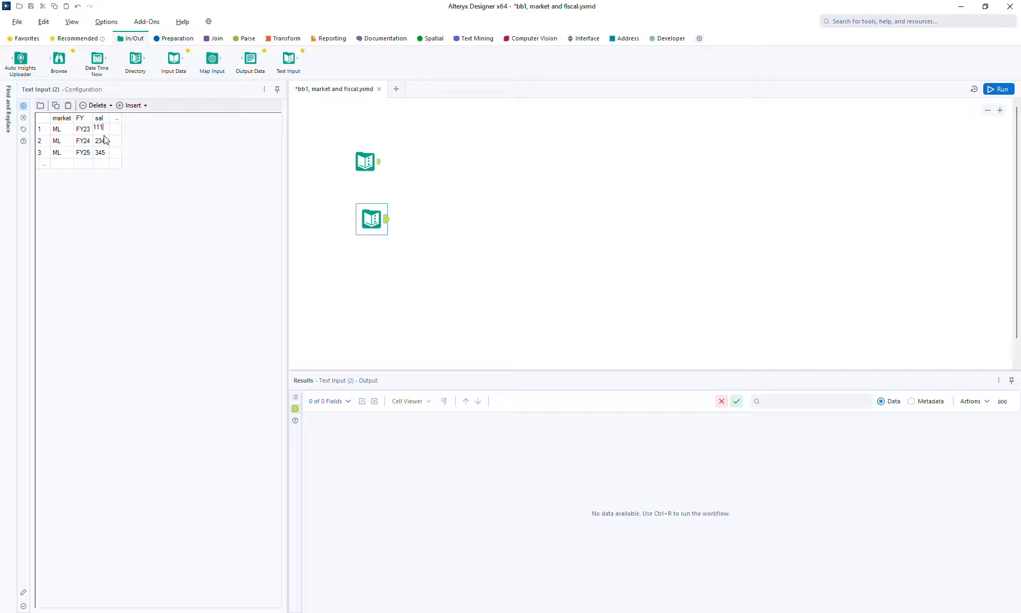
pyautogui.click(104, 141)
pyautogui.write('11')
pyautogui.write('222')
pyautogui.click(102, 158)
pyautogui.write('333')
# Run the workflow and check the output data of both Text Input tools.
pyautogui.click(1007, 91)
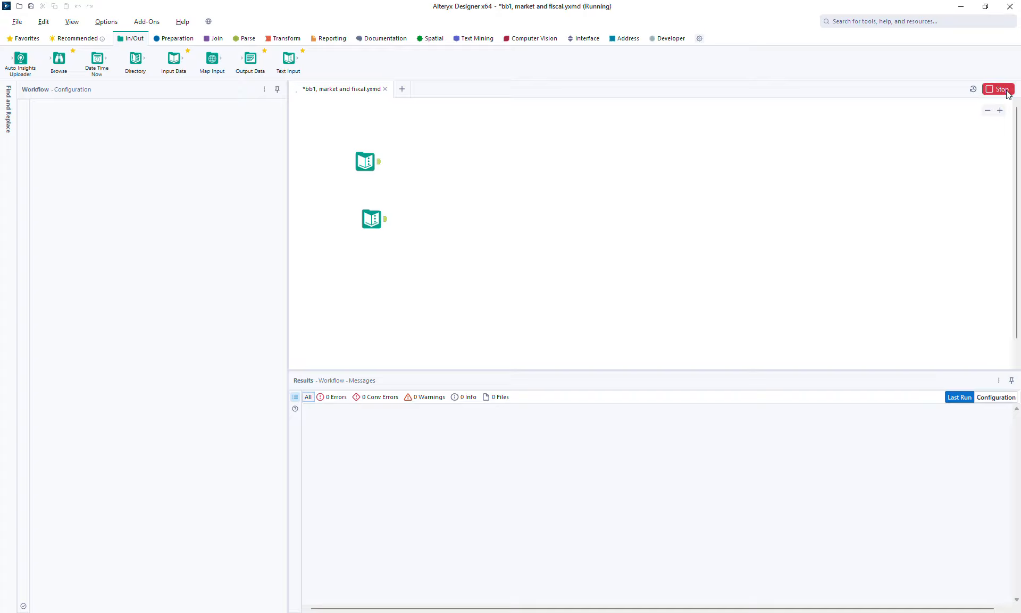
pyautogui.click(381, 166)
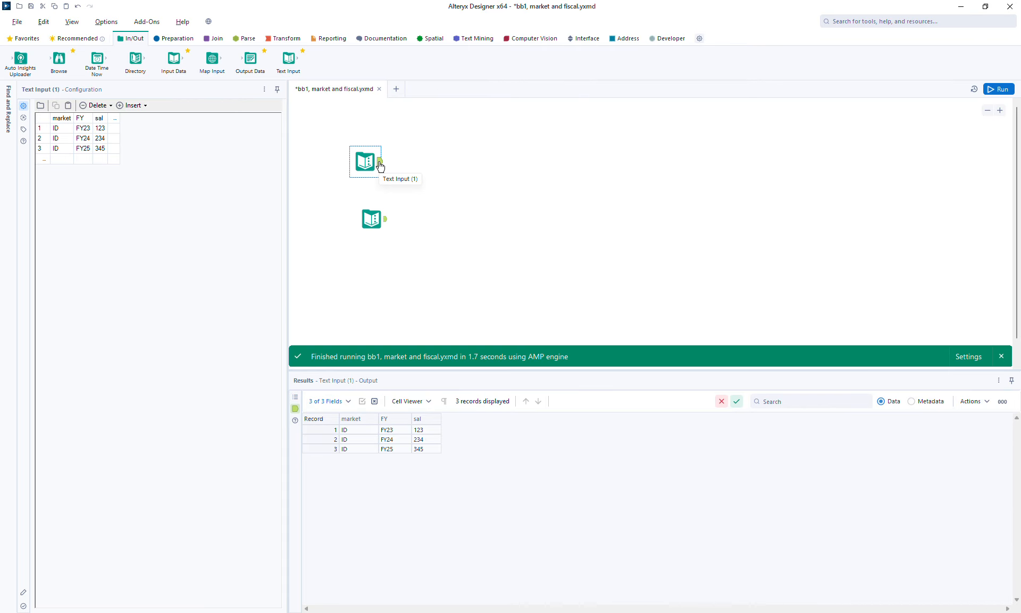
pyautogui.click(384, 221)
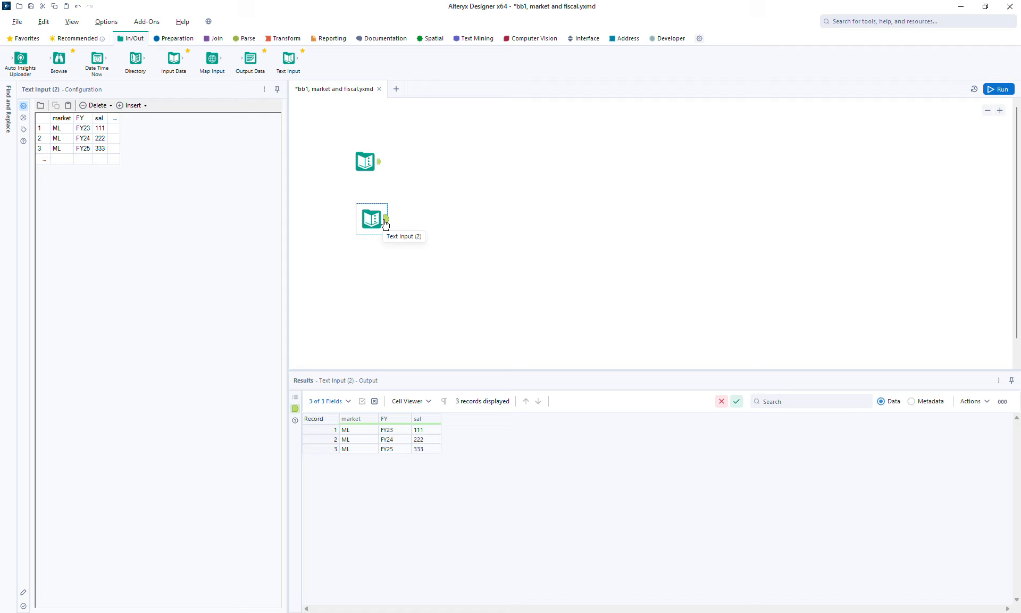
# Add a Union tool and connect both Text Input tools to it.
pyautogui.click(217, 39)
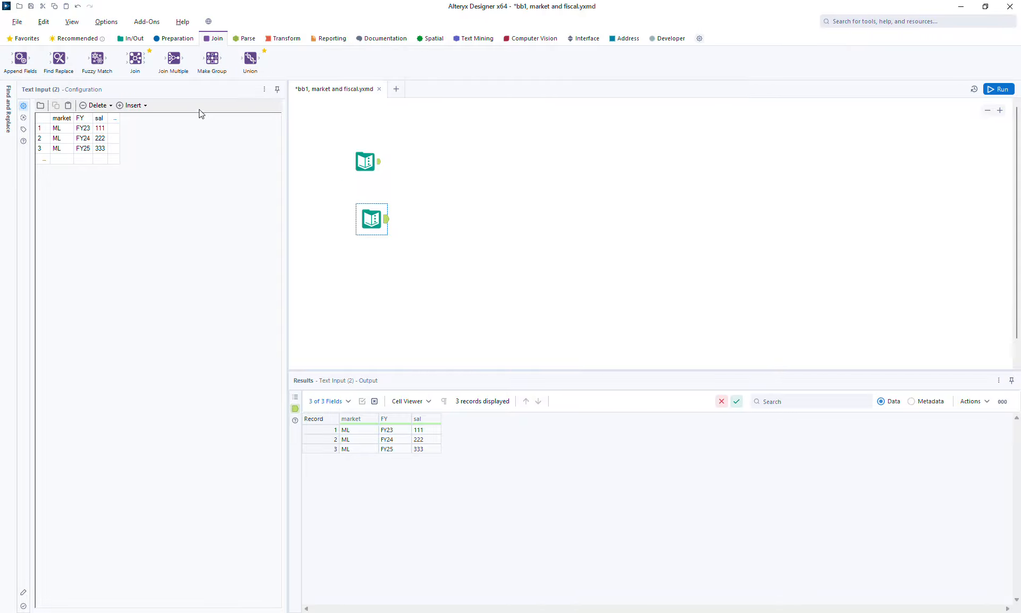
pyautogui.moveTo(251, 58); pyautogui.dragTo(424, 165)
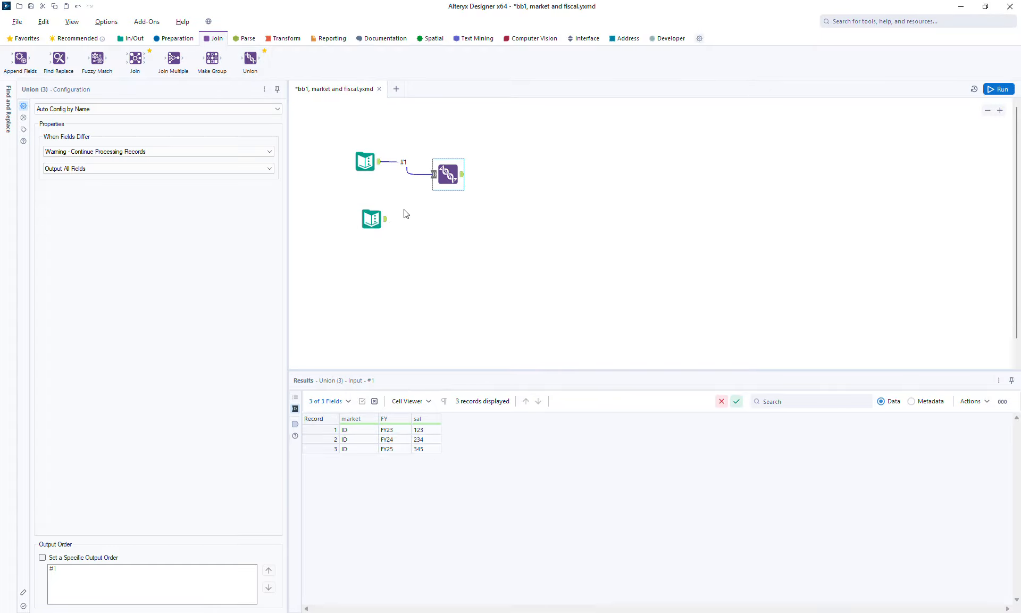
pyautogui.moveTo(387, 222); pyautogui.dragTo(435, 177)
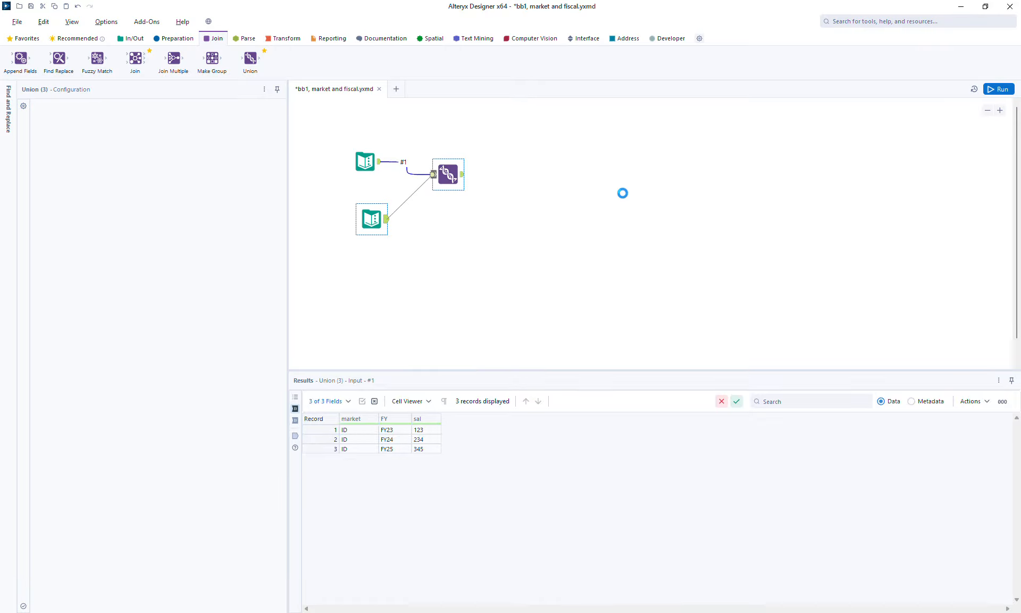
# Run the workflow and view the combined output of the Union tool.
pyautogui.click(998, 90)
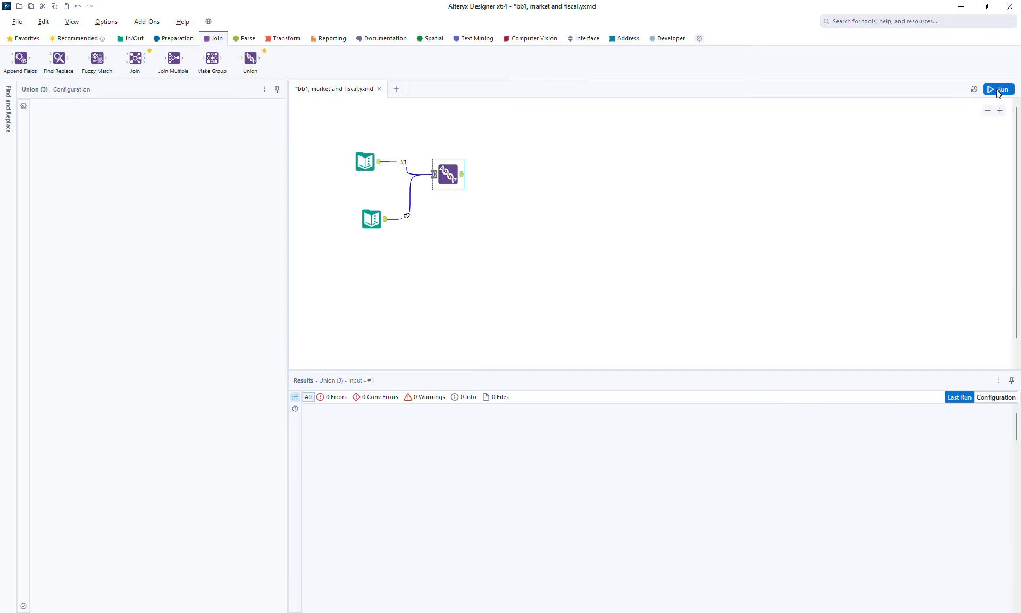
pyautogui.click(462, 177)
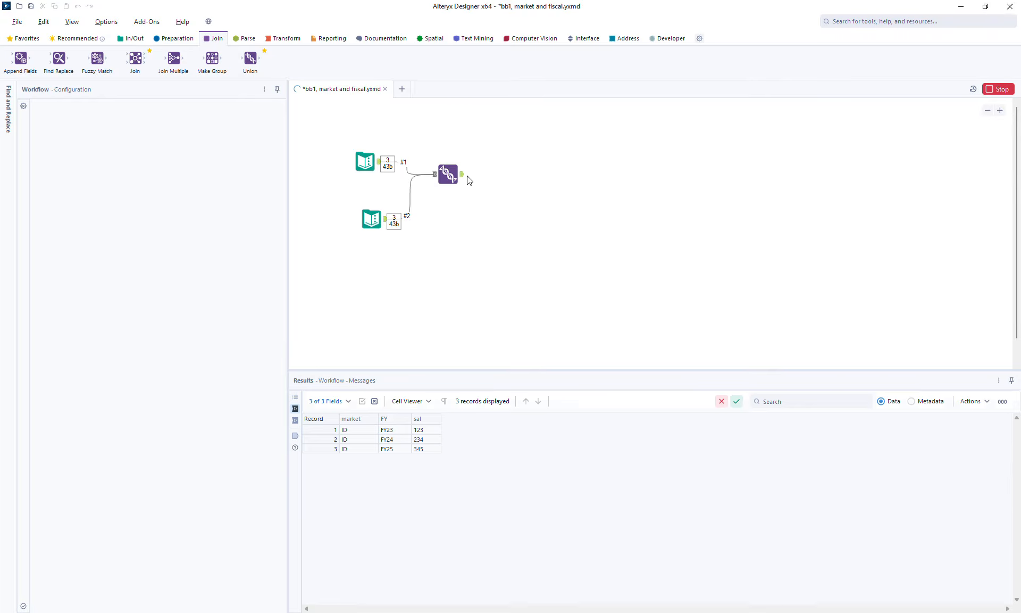
pyautogui.click(462, 176)
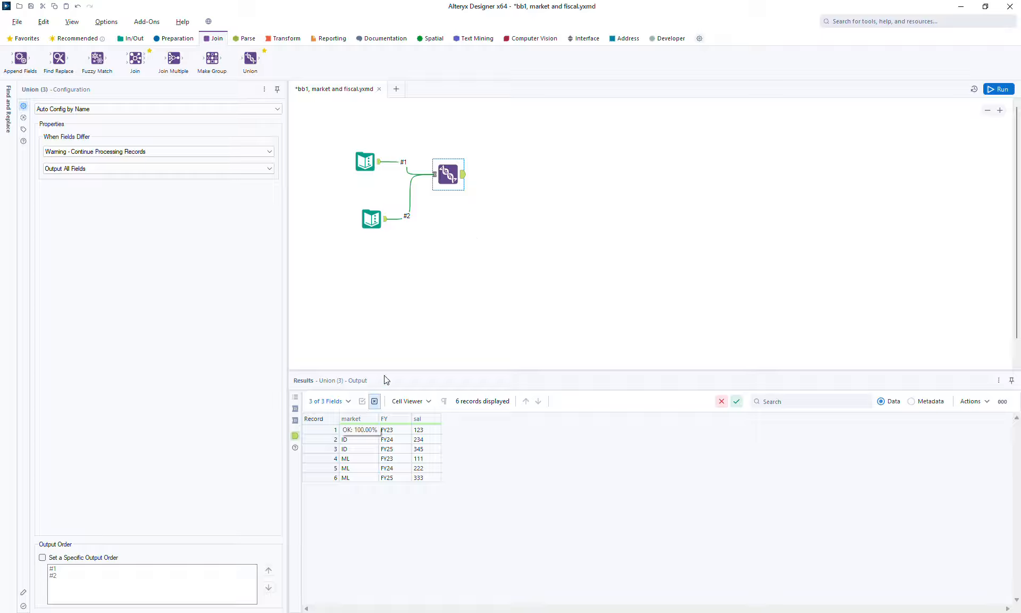
# Add a Cross Tab after the Union, grouped by market, with FY as column headers, sal as values and Sum as the aggregation method.
pyautogui.click(285, 38)
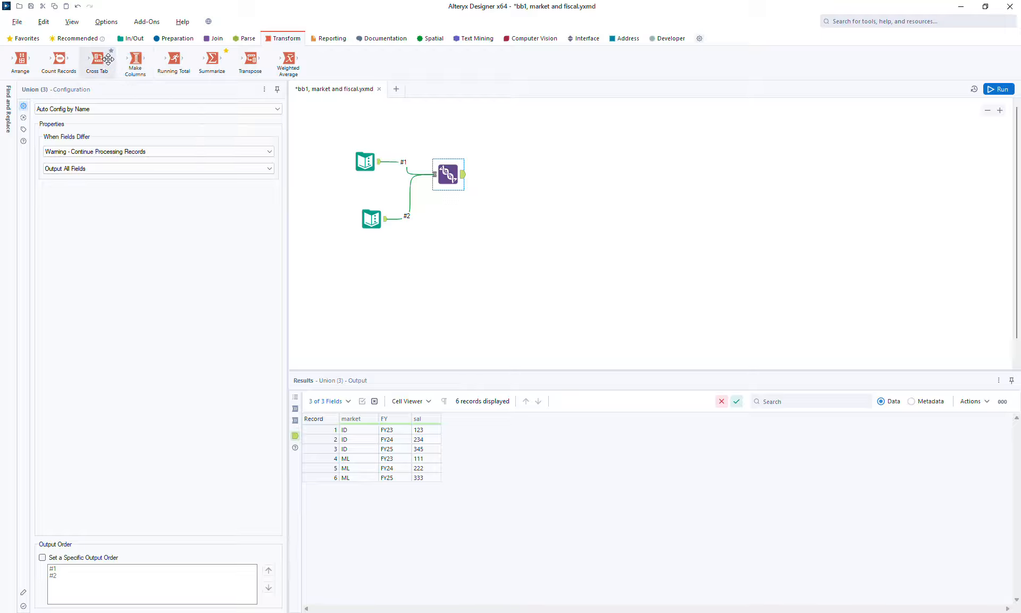
pyautogui.moveTo(94, 55); pyautogui.dragTo(519, 175)
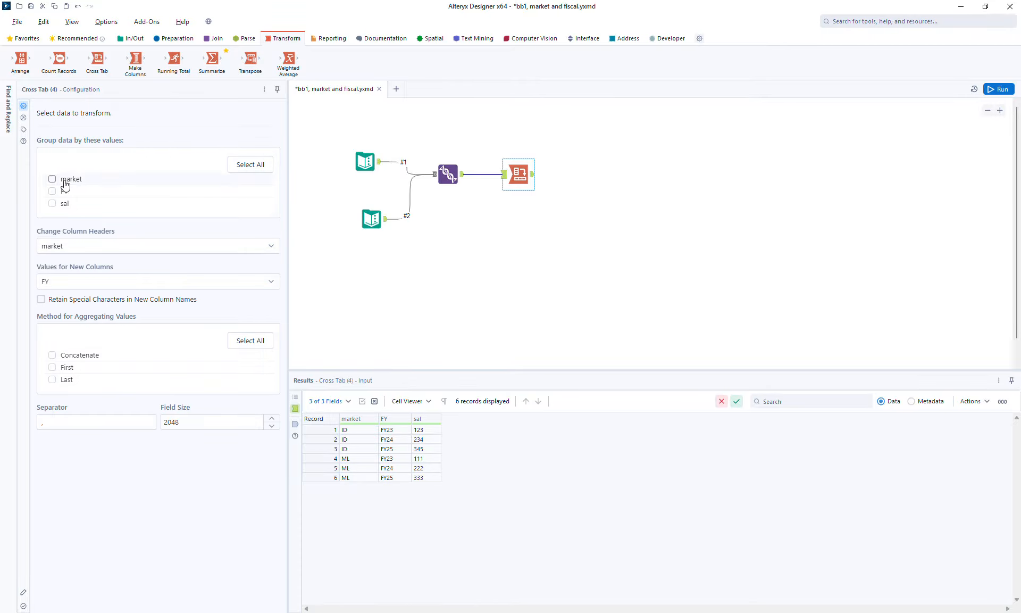
pyautogui.click(67, 181)
pyautogui.click(66, 247)
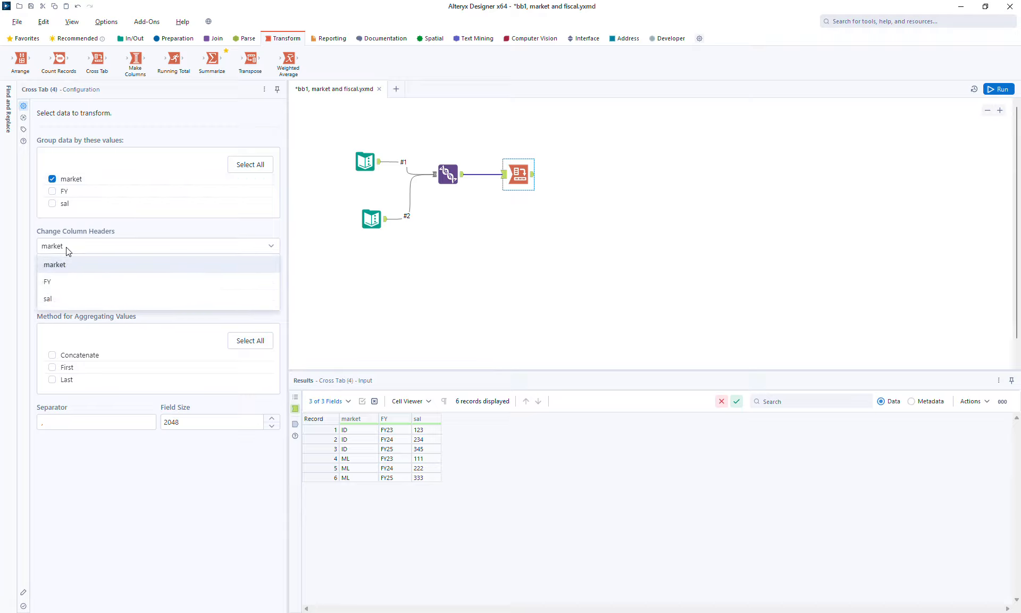
pyautogui.click(64, 282)
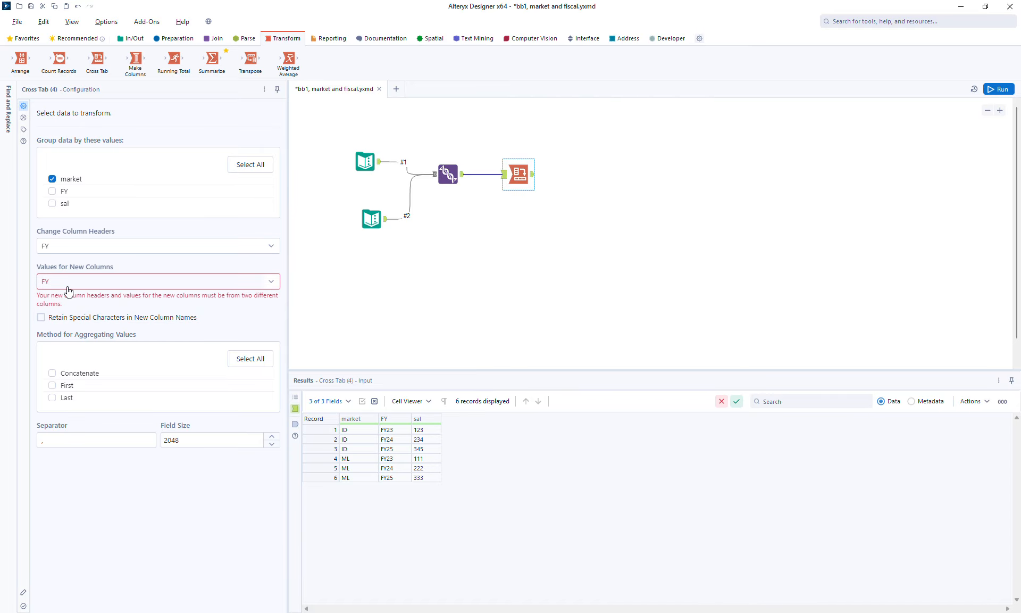
pyautogui.click(68, 286)
pyautogui.click(47, 335)
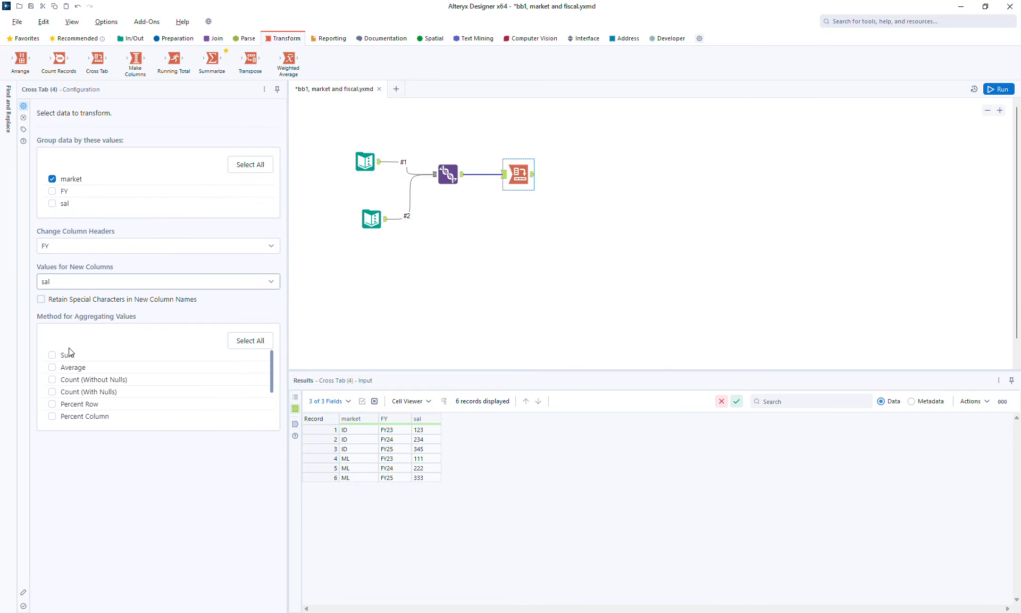
pyautogui.click(64, 354)
# Run the workflow and view the output of the Cross Tab tool.
pyautogui.click(1006, 89)
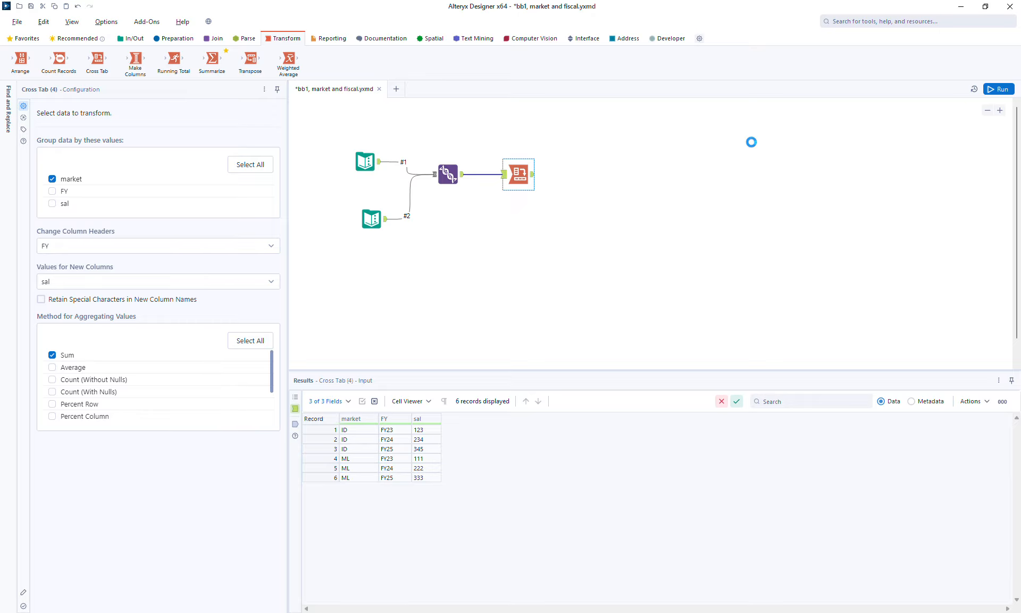
pyautogui.click(531, 175)
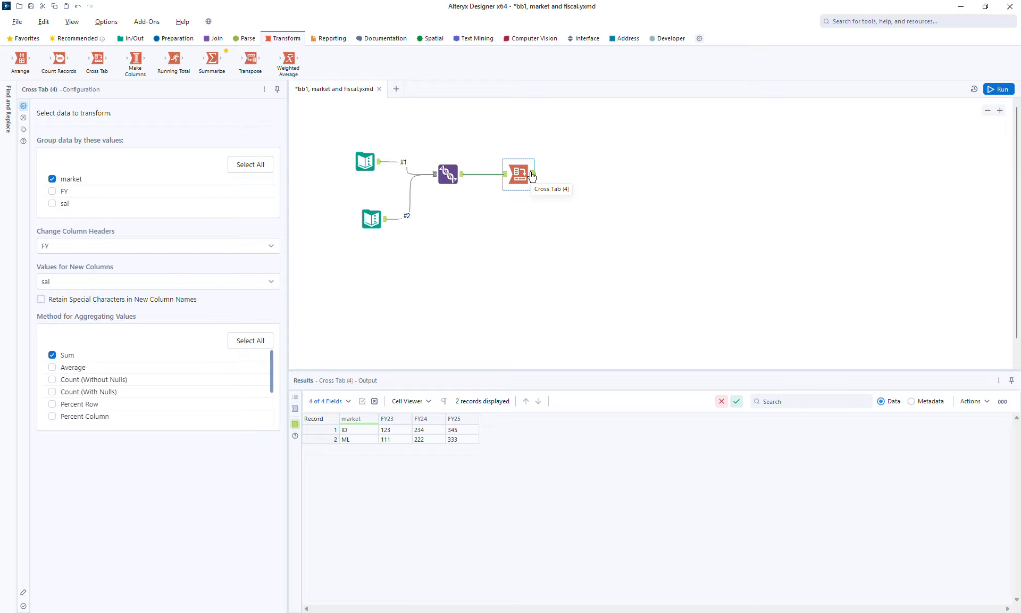
# Save the workflow and review the outputs of both Text Input tools and the Union.
pyautogui.click(381, 167)
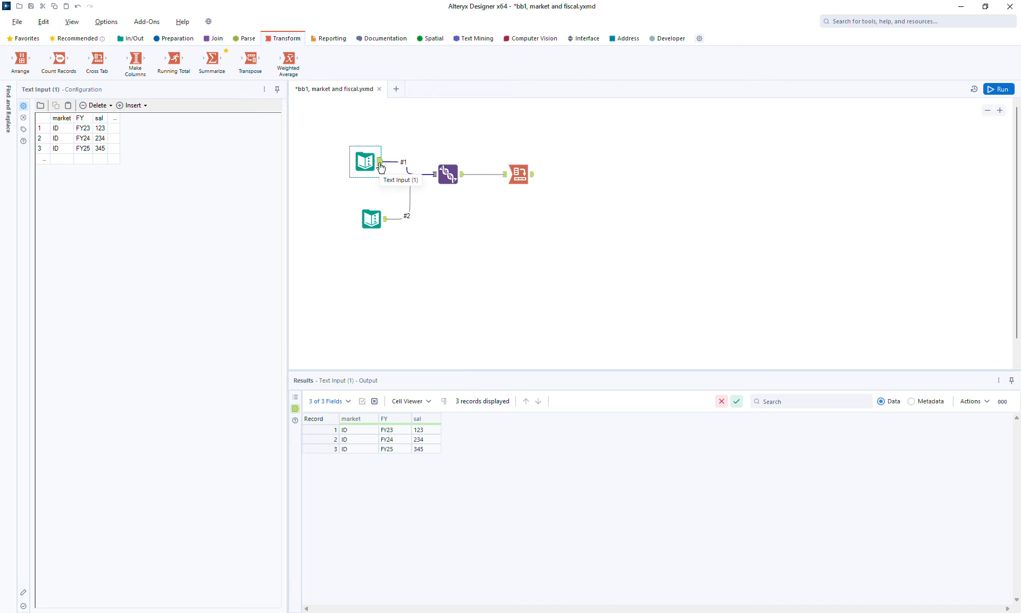
pyautogui.hotkey('ctrl', 's')
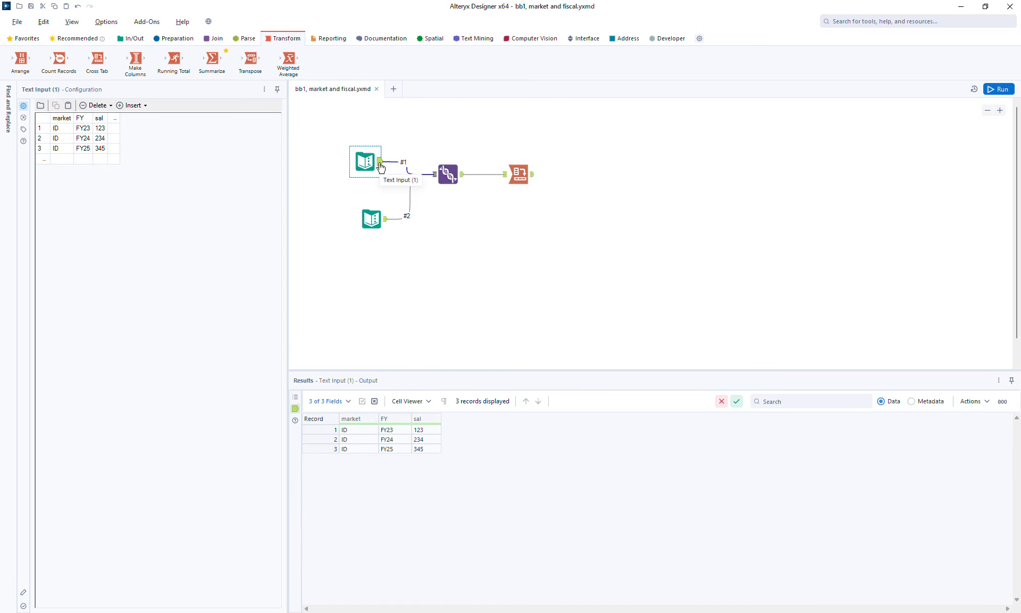
pyautogui.click(387, 223)
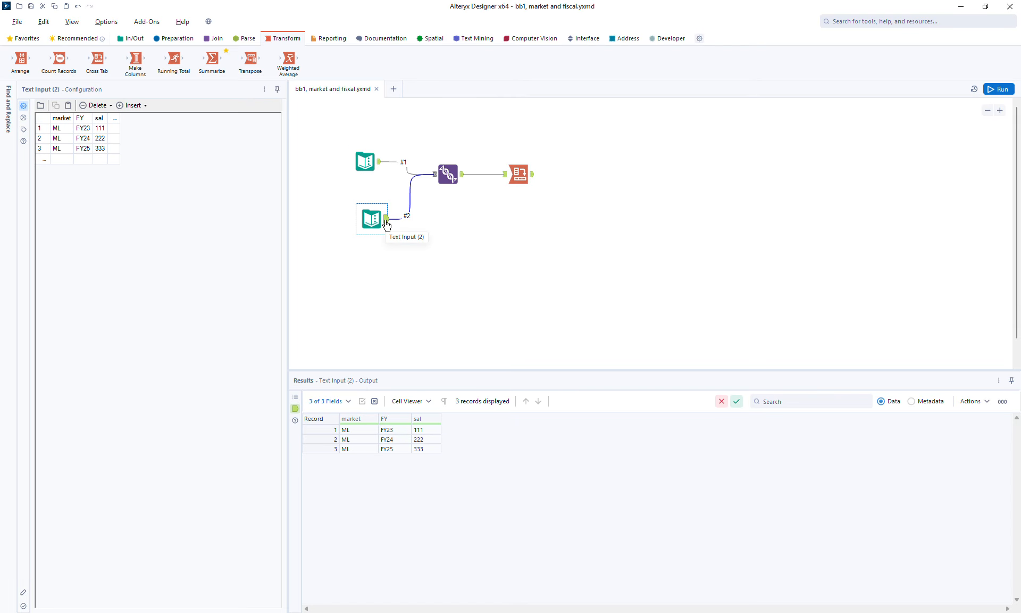
pyautogui.click(464, 175)
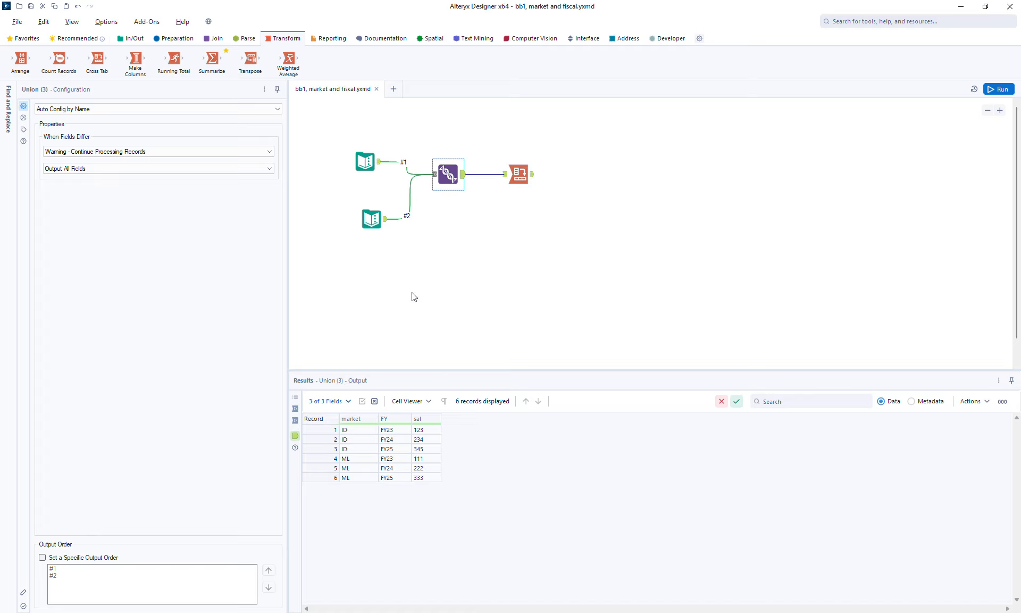
# Duplicate the ML Text Input tool and place the copy below it on the canvas.
pyautogui.click(372, 218)
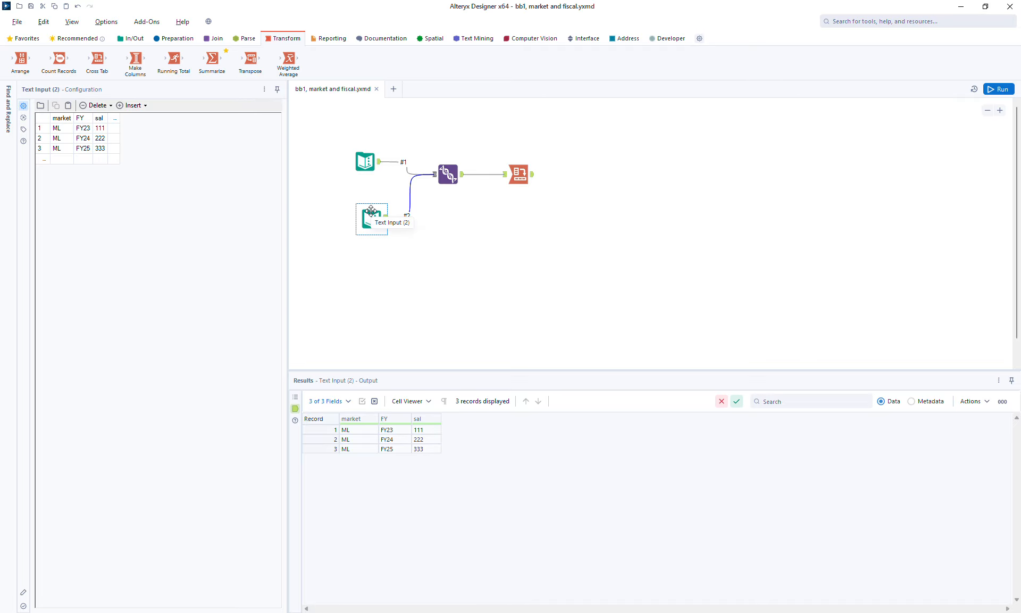
pyautogui.click(366, 282)
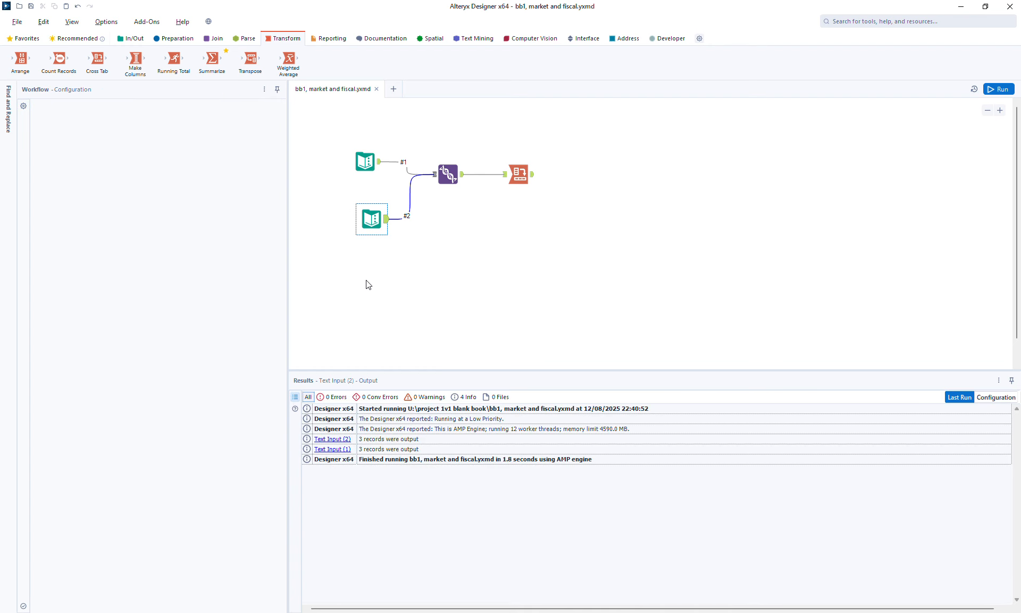
pyautogui.hotkey('ctrl', 'v')
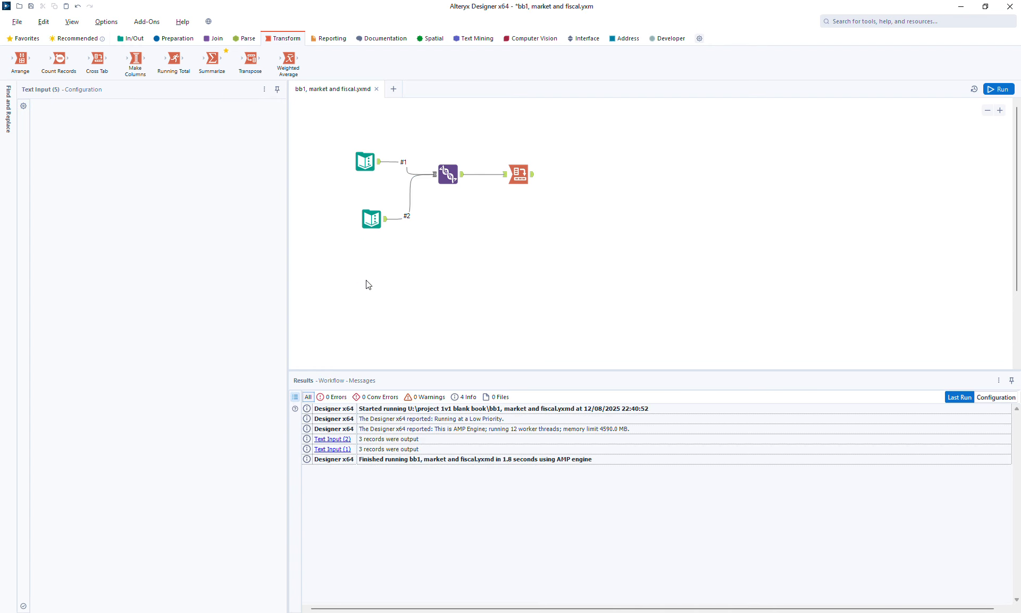
pyautogui.moveTo(376, 289); pyautogui.dragTo(364, 276)
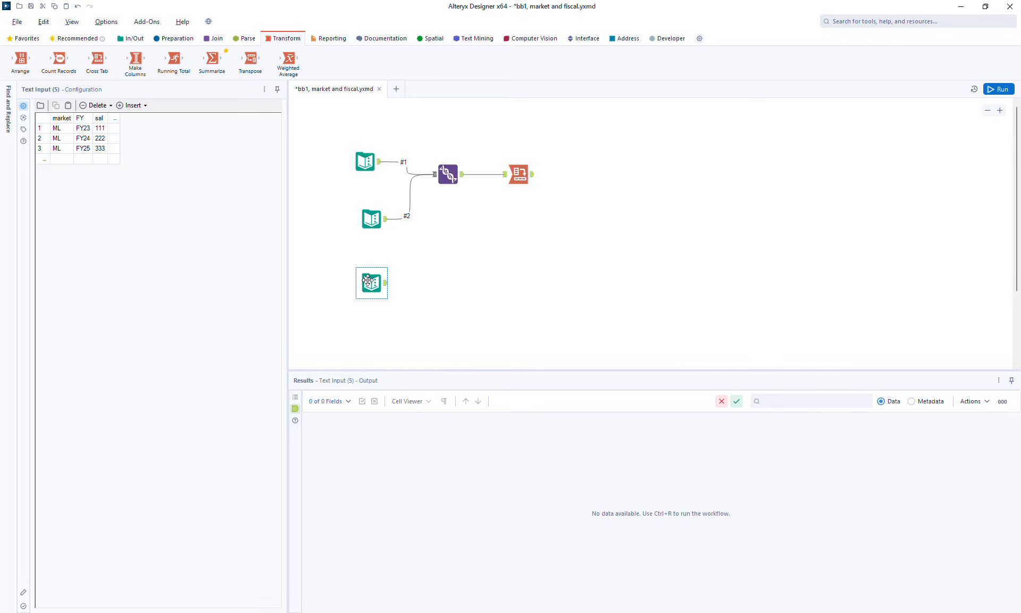
# Change the market value to SG in all three rows of the duplicated Text Input table.
pyautogui.click(68, 128)
pyautogui.press('BackSpace')
pyautogui.write('SG')
pyautogui.click(68, 138)
pyautogui.write('SG')
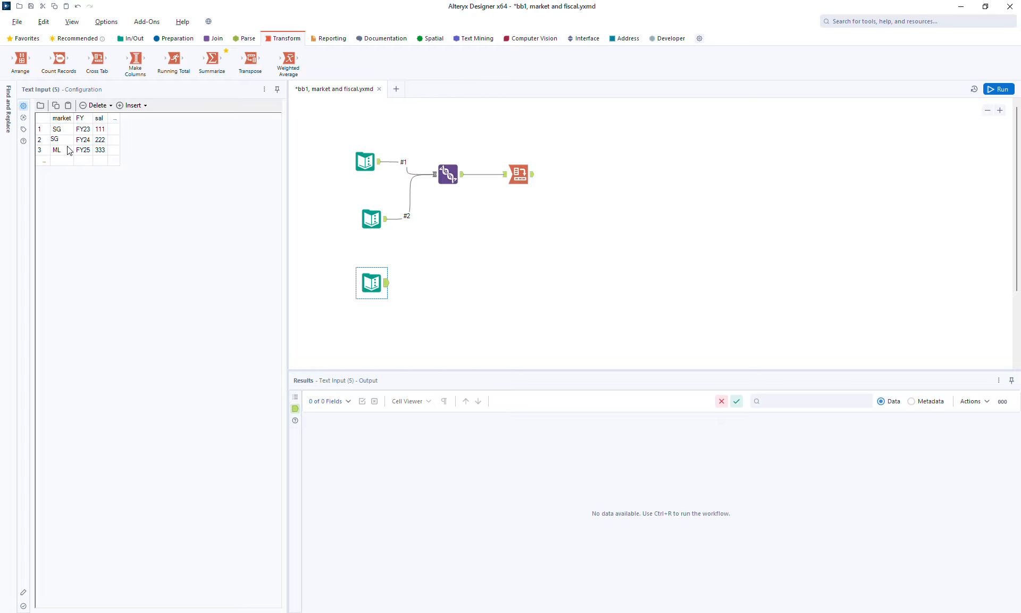
pyautogui.click(67, 150)
pyautogui.press('BackSpace')
pyautogui.write('SG')
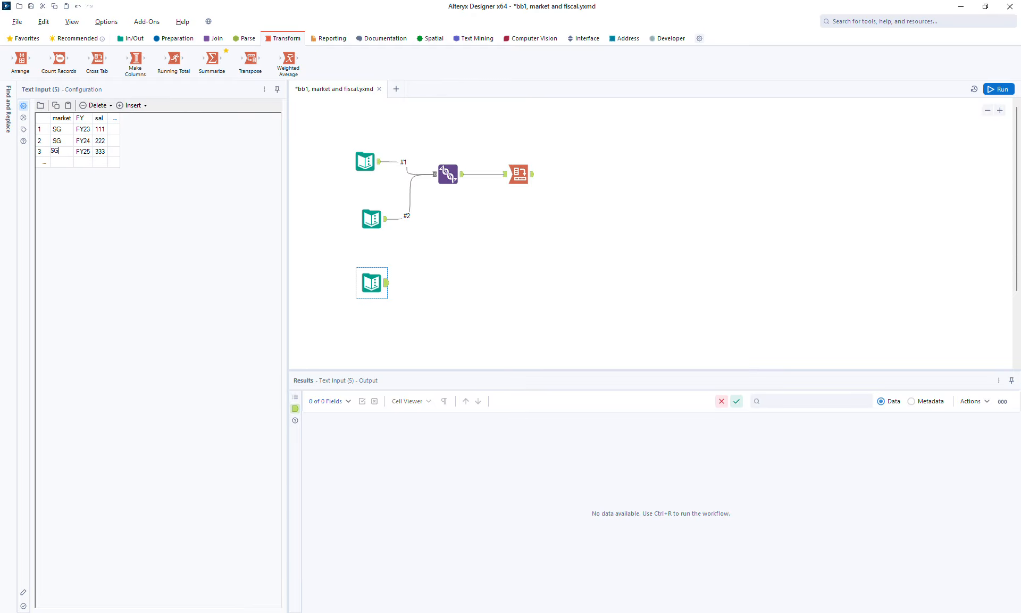
# Set the SG table's sal values to 321, 432 and 543 for FY23 to FY25, and connect it to the Union.
pyautogui.click(102, 130)
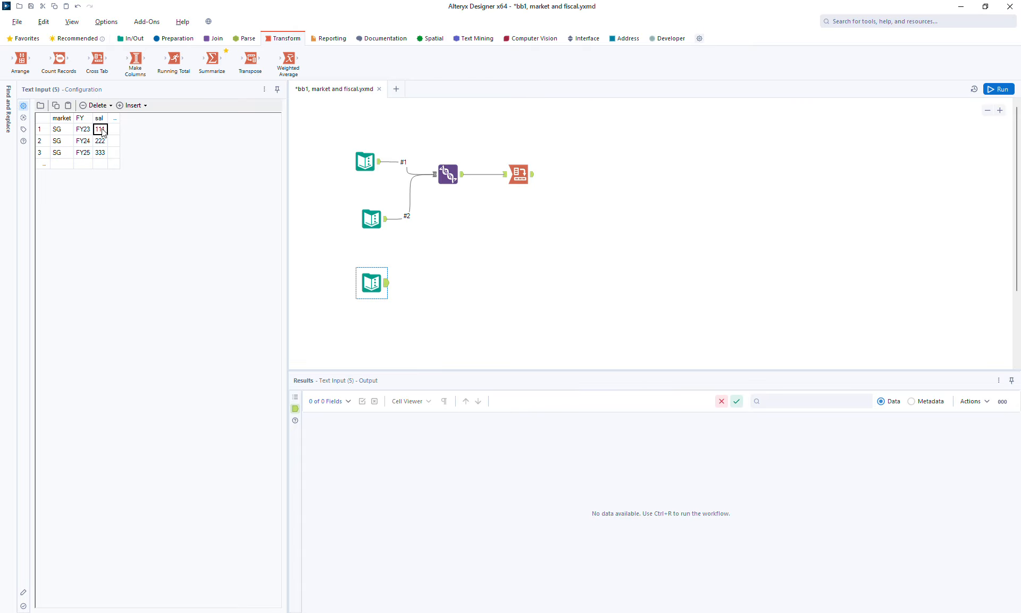
pyautogui.doubleClick(101, 130)
pyautogui.press('BackSpace')
pyautogui.write('321')
pyautogui.click(106, 143)
pyautogui.doubleClick(104, 142)
pyautogui.press('BackSpace')
pyautogui.write('432')
pyautogui.click(104, 153)
pyautogui.doubleClick(104, 153)
pyautogui.press('BackSpace')
pyautogui.write('543')
pyautogui.moveTo(389, 289); pyautogui.dragTo(449, 185)
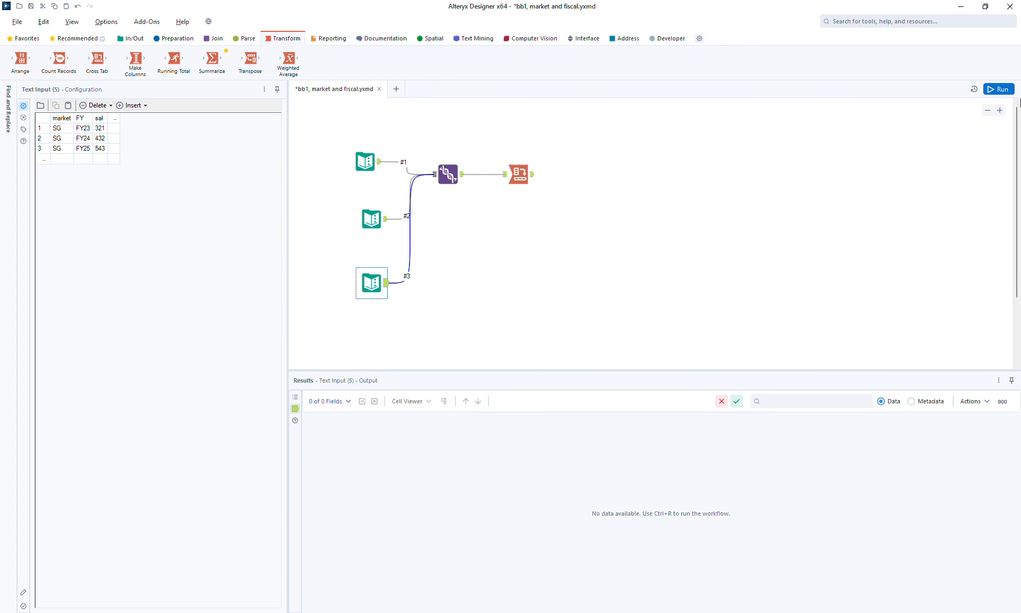
# Run the workflow to review the Union and Cross Tab outputs, and save it.
pyautogui.click(991, 90)
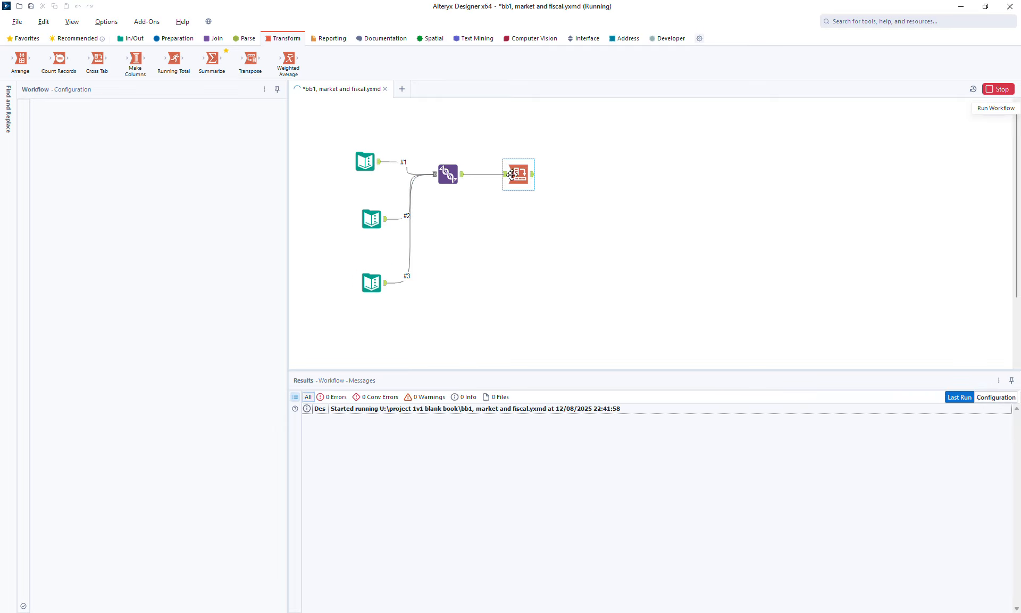
pyautogui.click(448, 175)
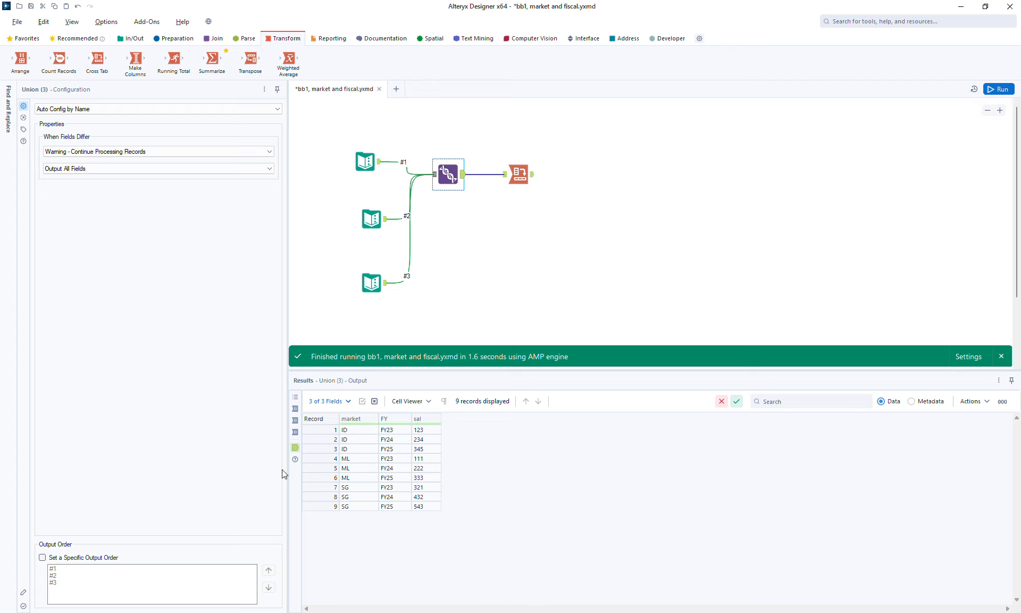
pyautogui.click(532, 175)
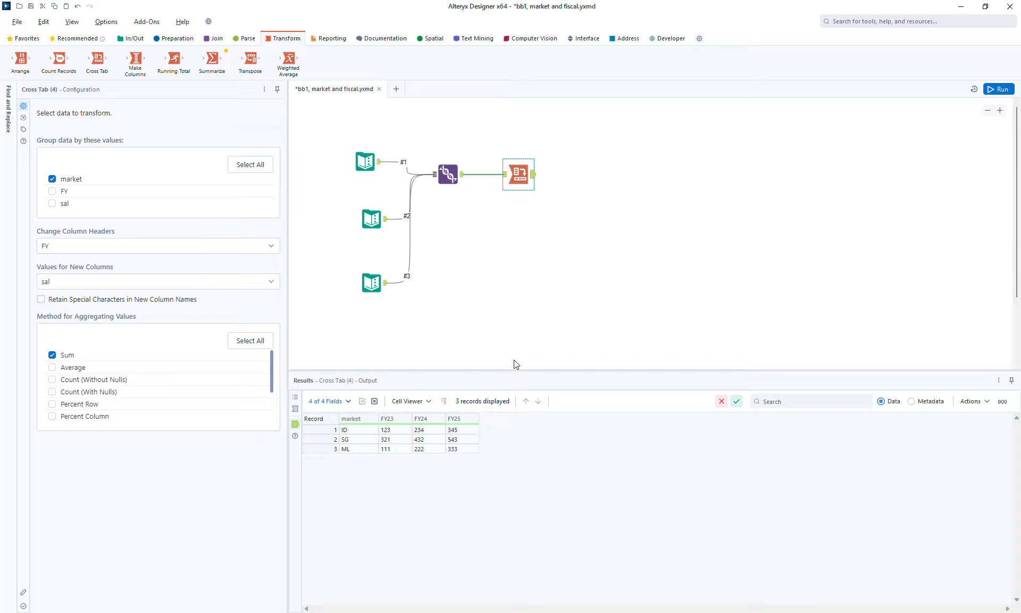
pyautogui.hotkey('ctrl', 's')
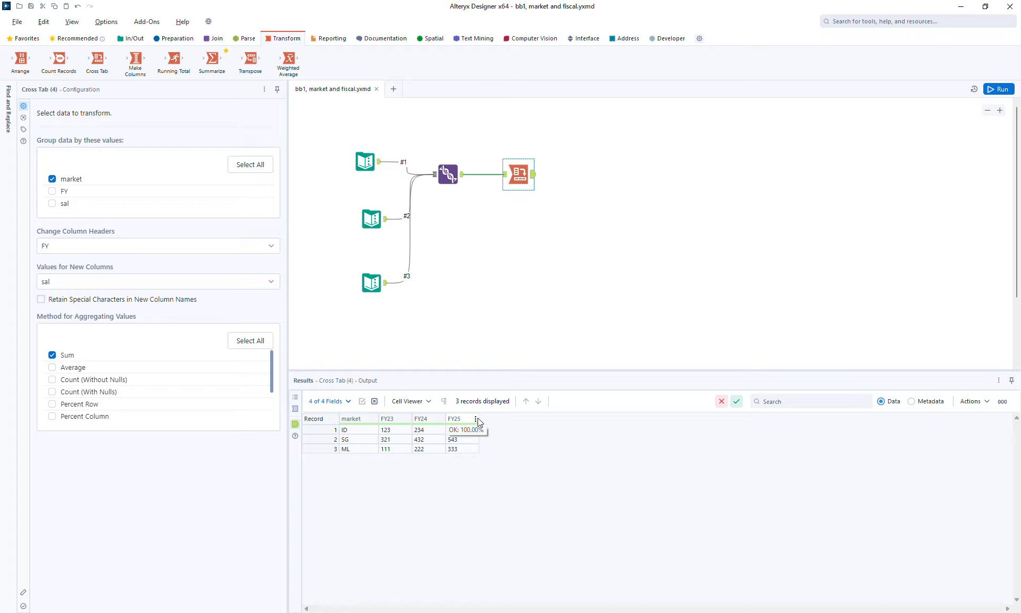
# Add a Formula tool after the Cross Tab and create a new output column named GR23.
pyautogui.click(177, 42)
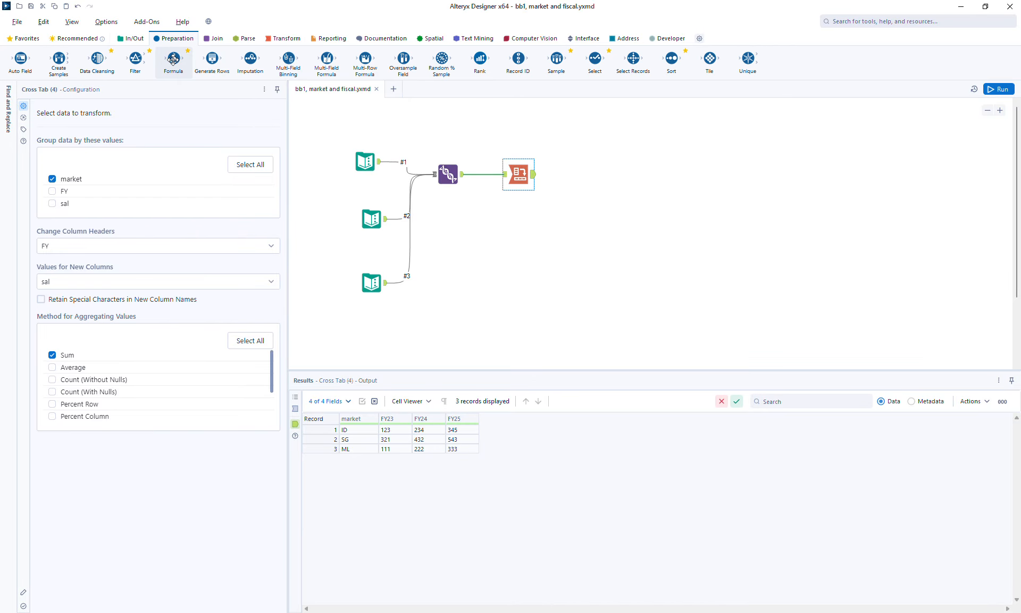
pyautogui.moveTo(171, 63); pyautogui.dragTo(587, 178)
pyautogui.click(100, 117)
pyautogui.click(100, 123)
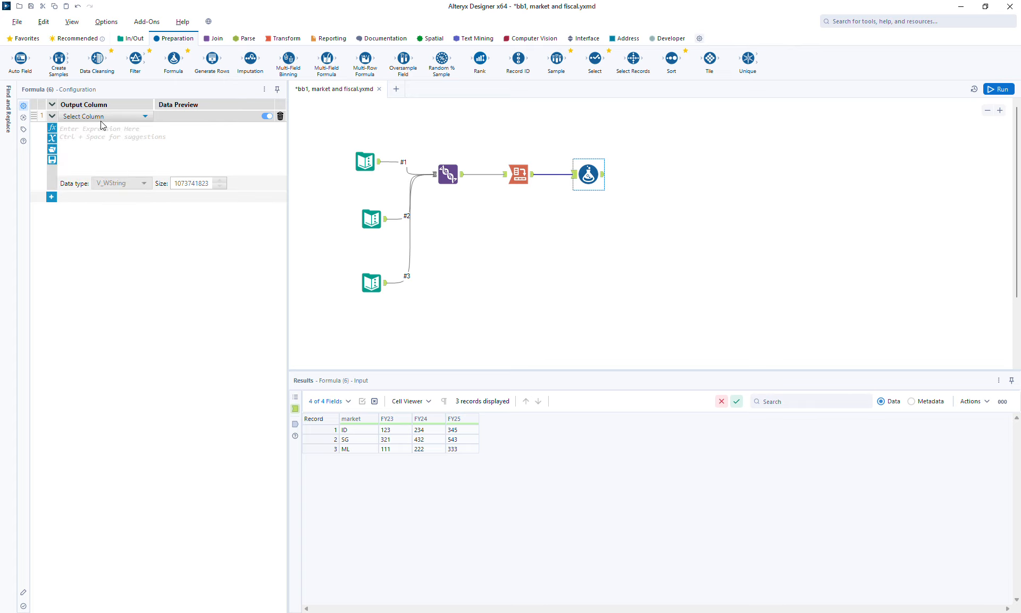
pyautogui.click(98, 116)
pyautogui.click(95, 127)
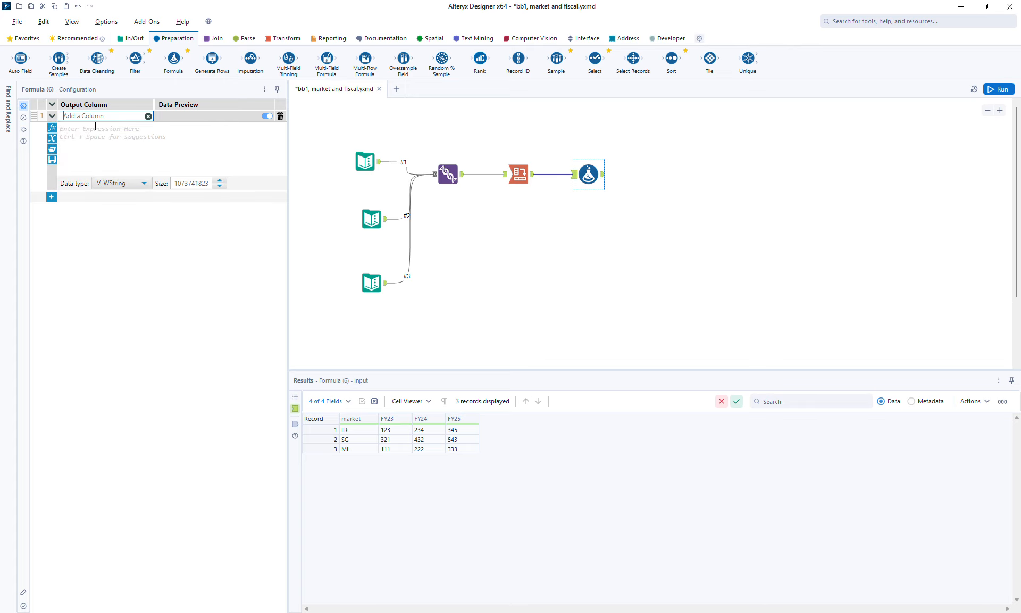
pyautogui.write('GR23')
# Begin the expression for the GR23 column in the Formula tool.
pyautogui.click(96, 145)
pyautogui.write('[')
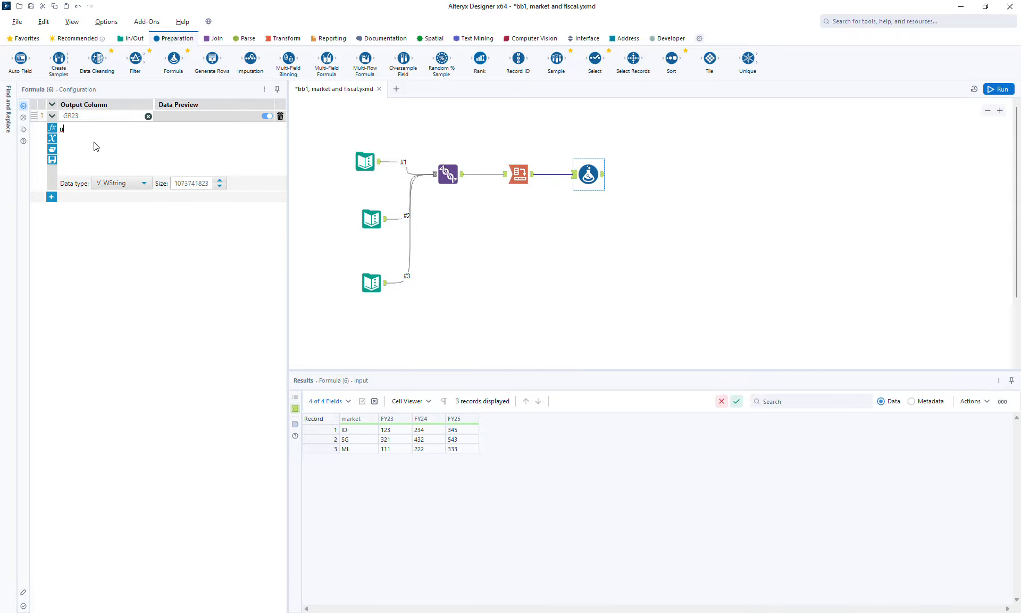